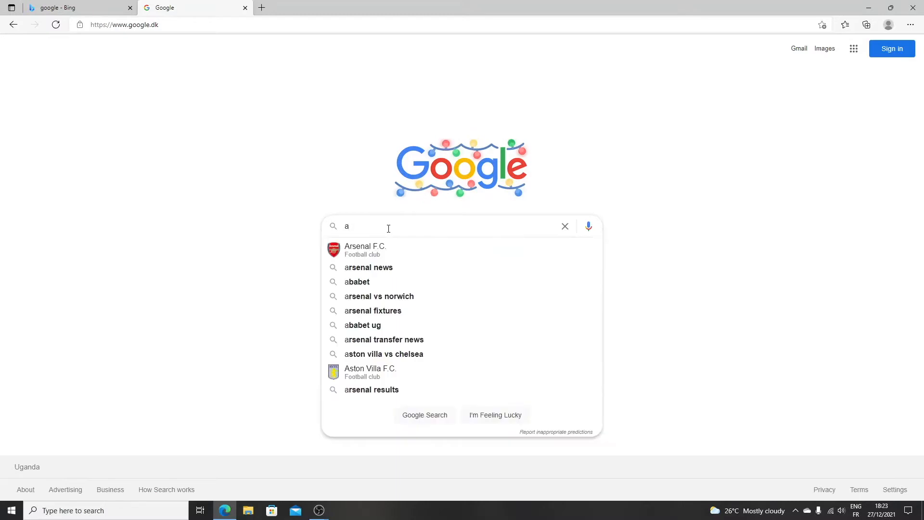
Step: Search Google for "anaconda data science download" and open the Individual Edition page on anaconda.com
type("ann")
key("BackSpace")
type("a")
type("cond")
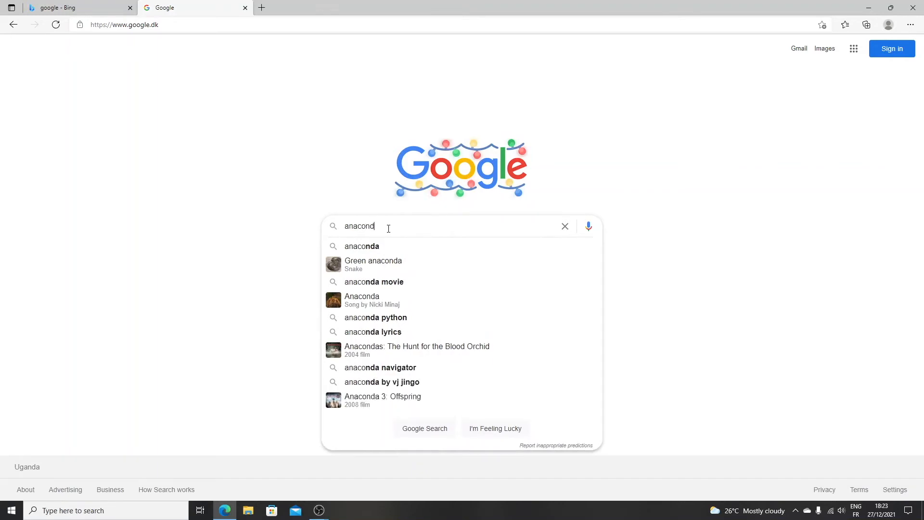
type("a data")
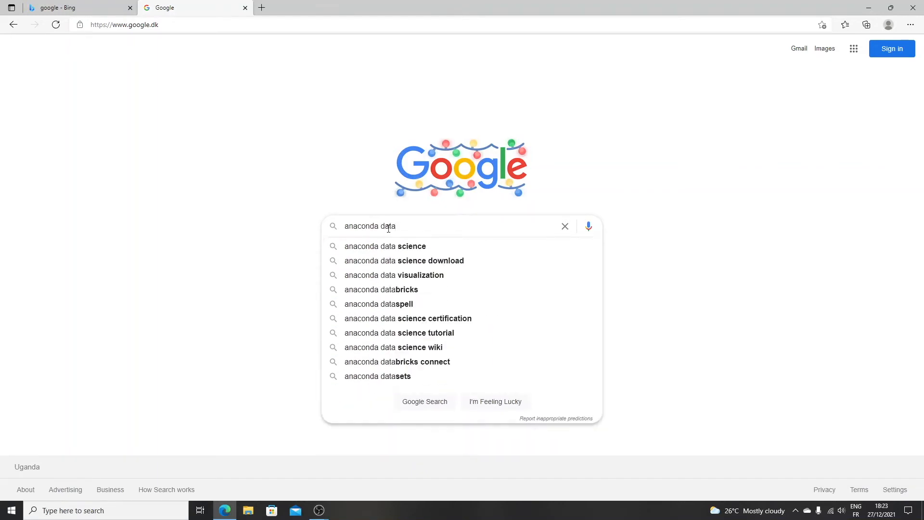
left_click(409, 261)
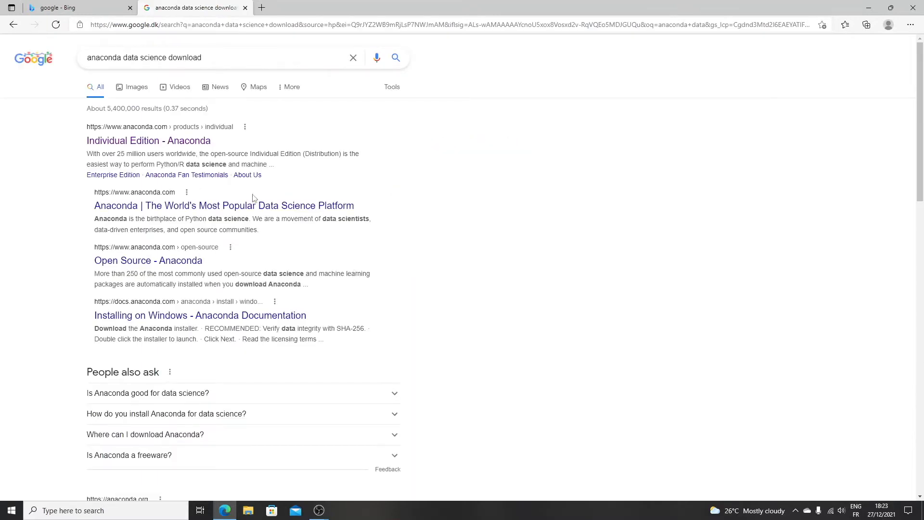
left_click(122, 141)
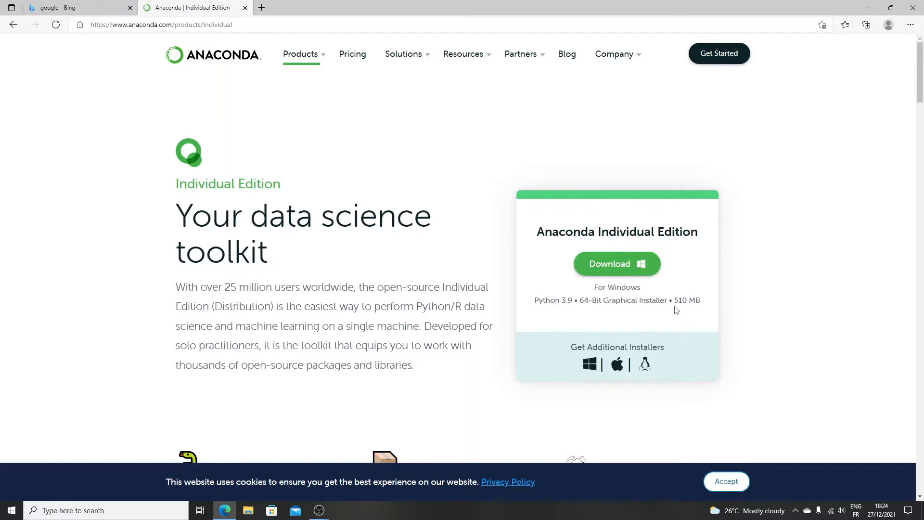
Step: Examine the Individual Edition page's feature descriptions and its overview of machine learning packages
scroll(382, 301, "down", 4)
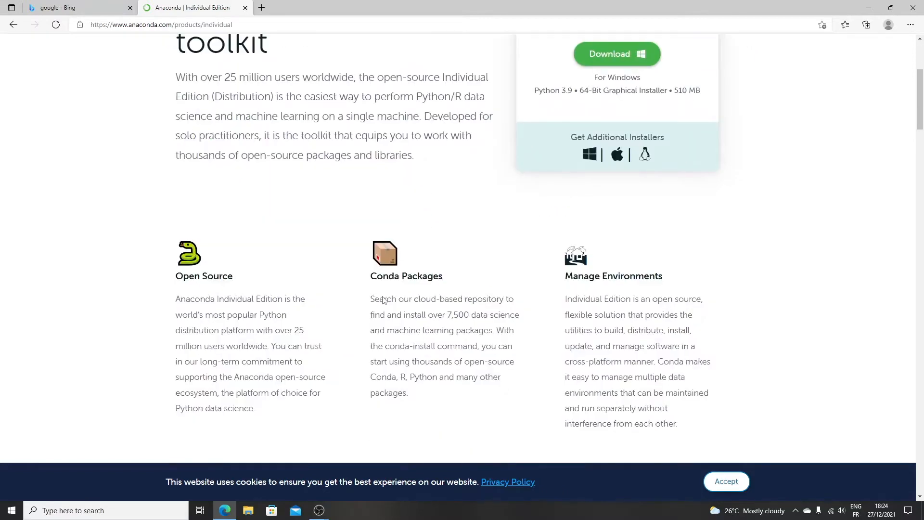
scroll(382, 301, "down", 12)
scroll(382, 300, "up", 5)
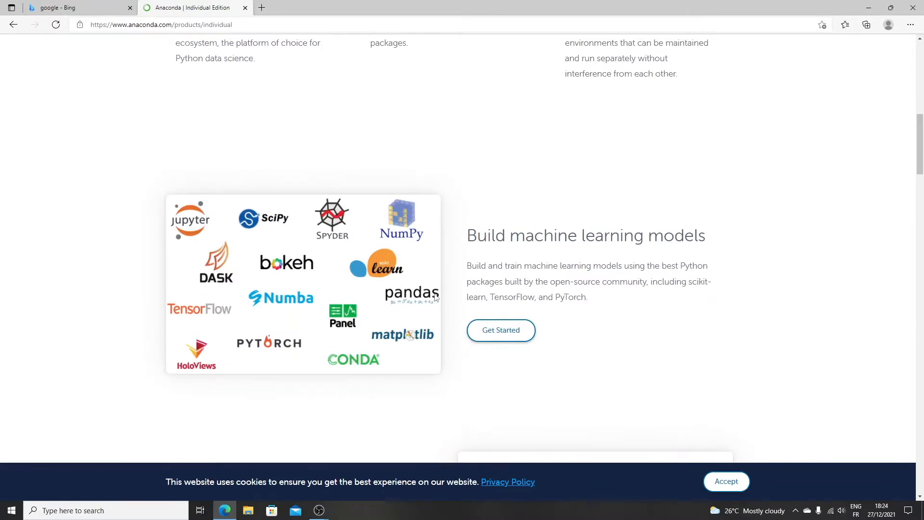
scroll(401, 282, "up", 4)
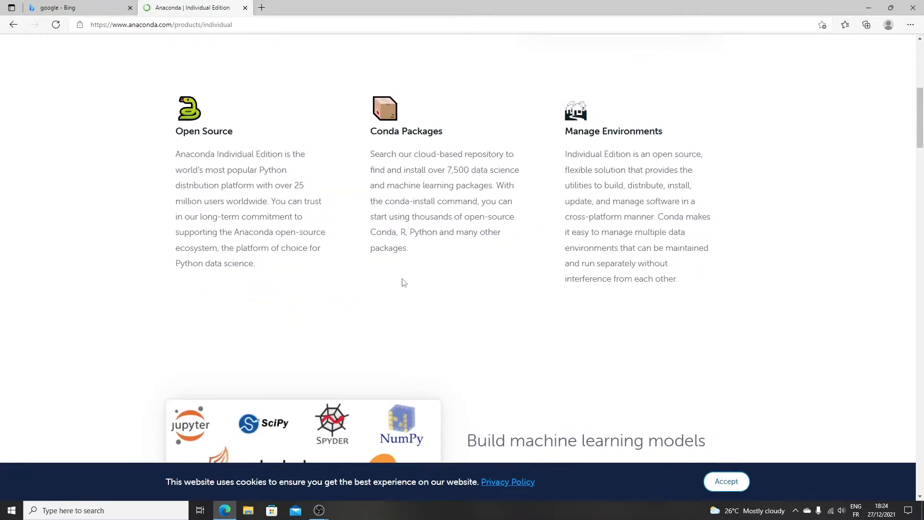
scroll(404, 282, "down", 4)
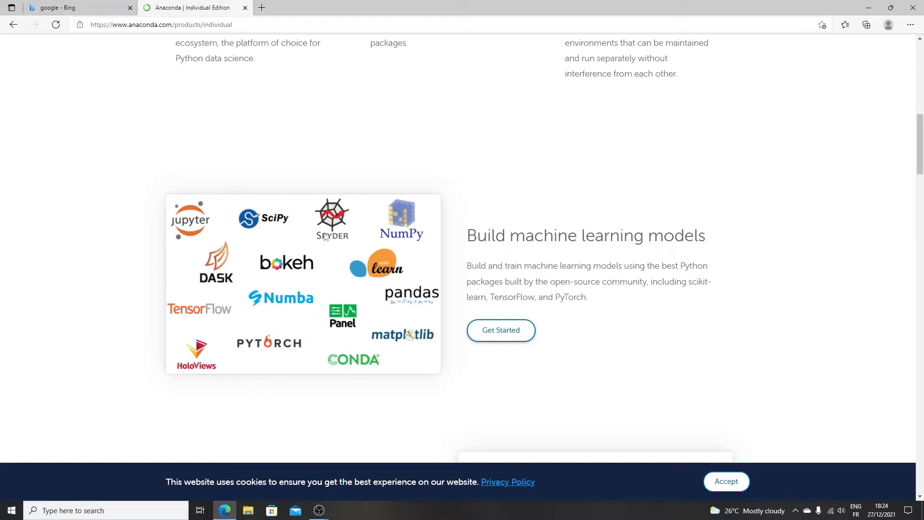
scroll(289, 236, "up", 6)
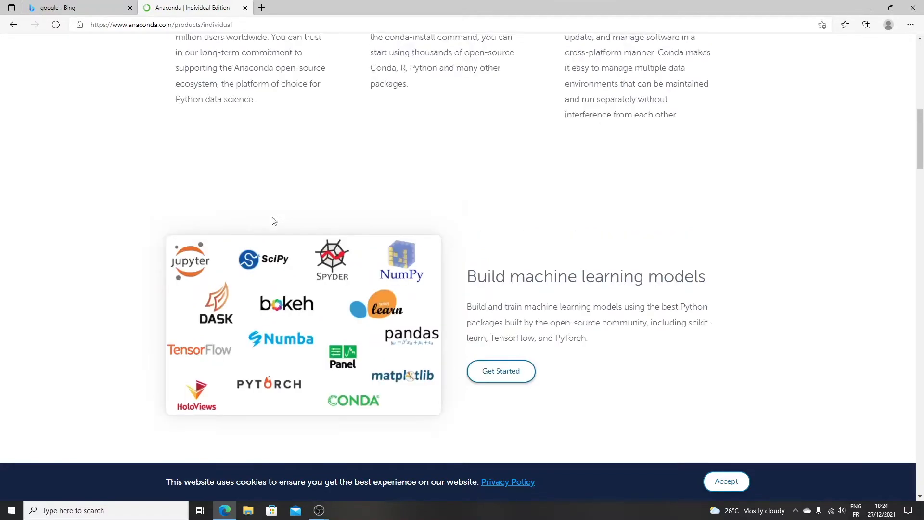
scroll(284, 231, "up", 4)
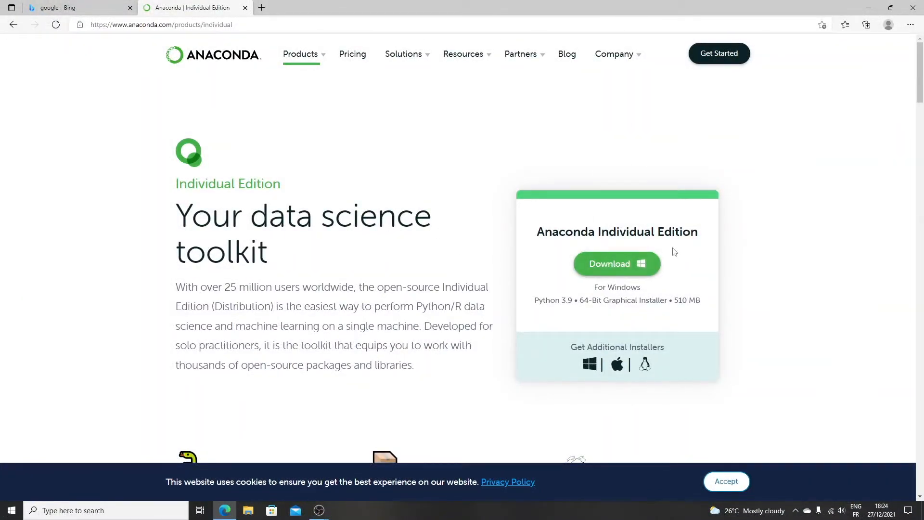
Step: Download the Windows installer of Anaconda Individual Edition, dismiss the Nucleus sign-up form and show the download's progress
left_click(609, 266)
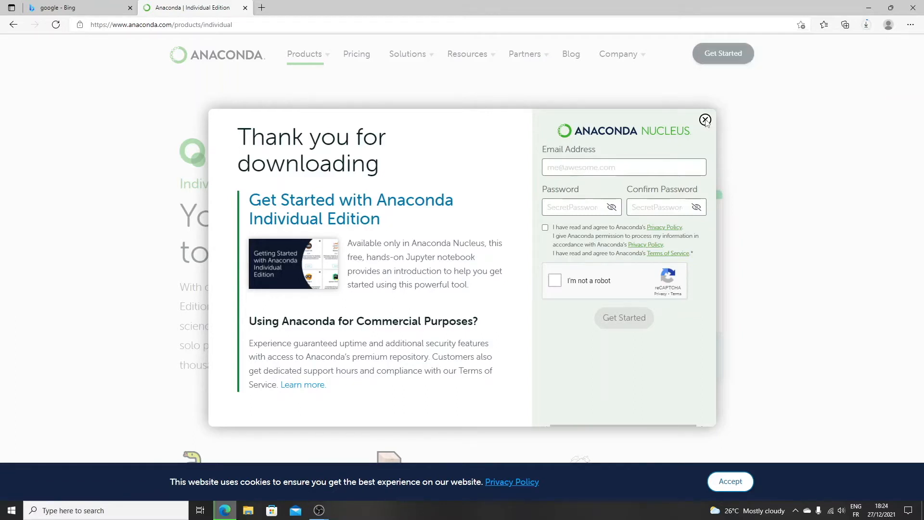
left_click(705, 120)
left_click(866, 24)
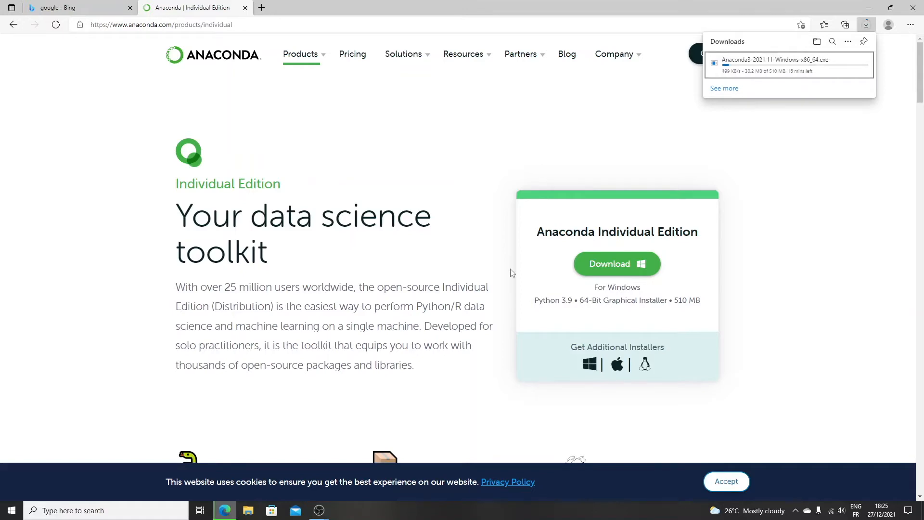
scroll(472, 289, "down", 15)
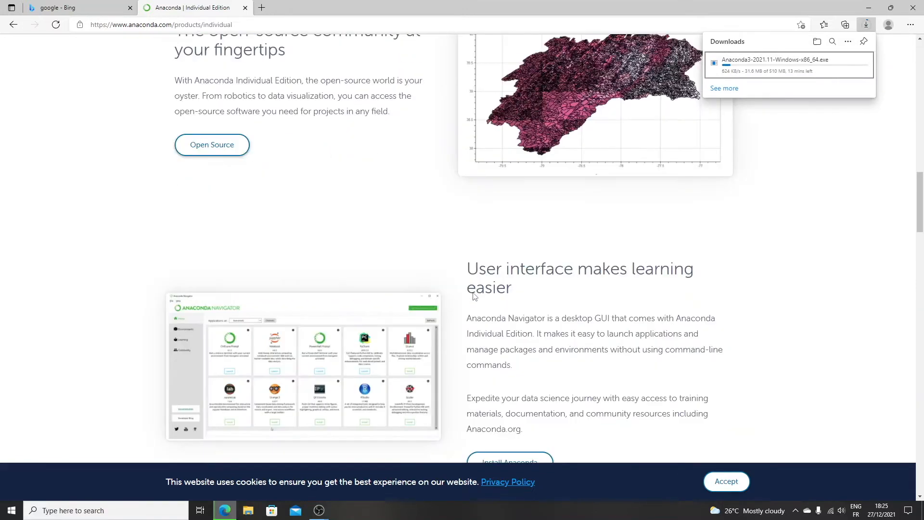
scroll(473, 291, "down", 10)
scroll(473, 287, "down", 10)
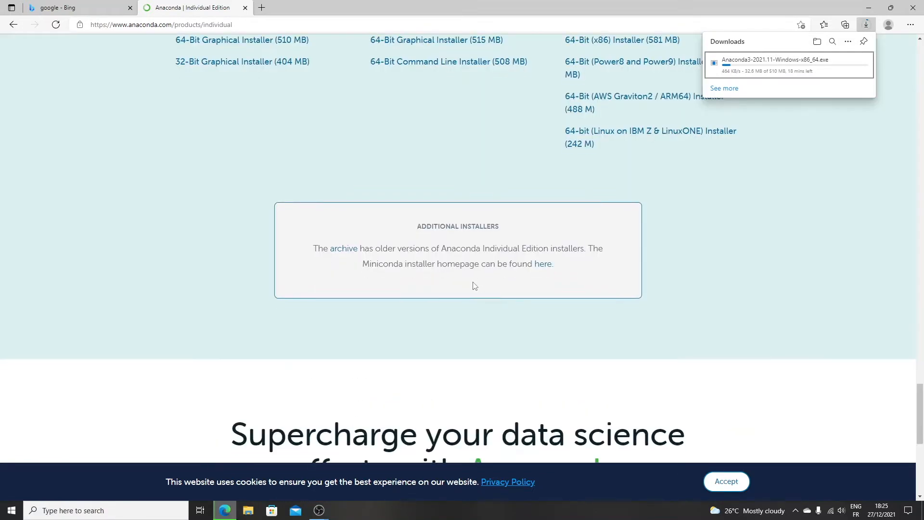
scroll(475, 286, "up", 5)
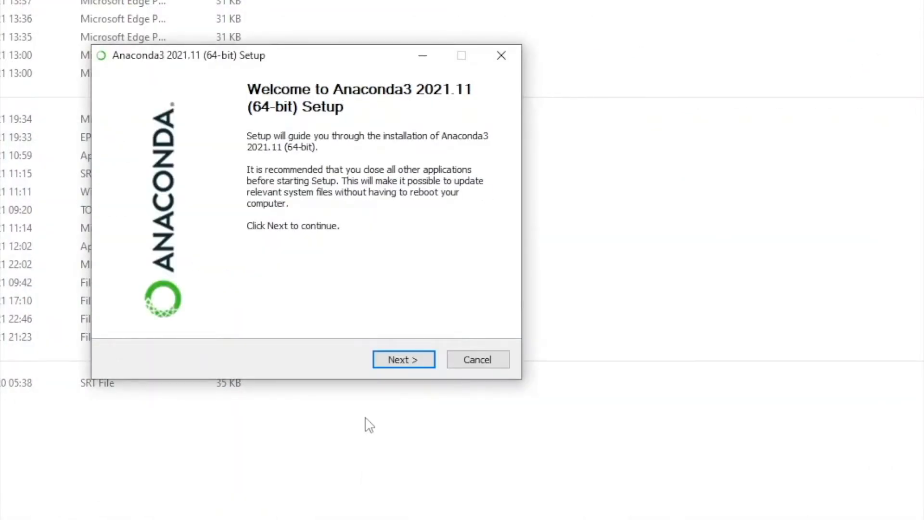
Step: In the Anaconda3 2021.11 setup, install for Just Me in the default folder, registering Anaconda3 as the default Python 3.9
left_click(400, 360)
left_click(431, 361)
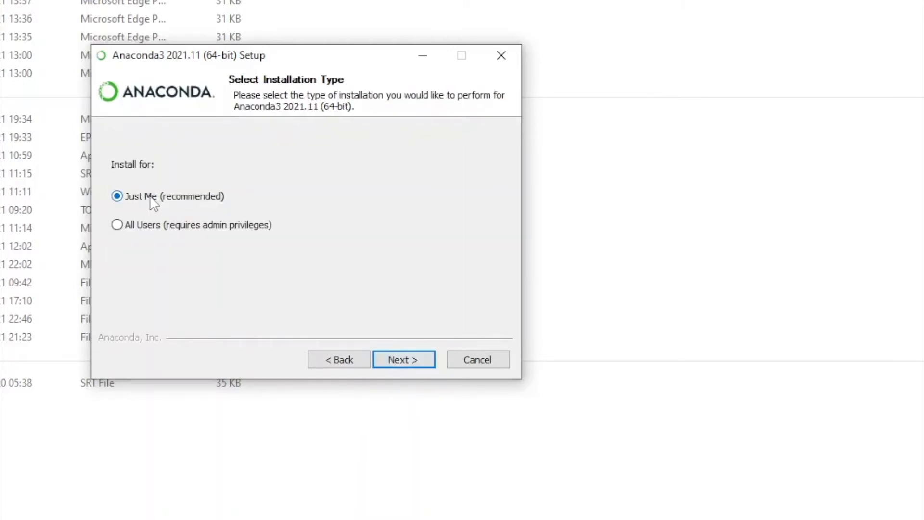
left_click(401, 365)
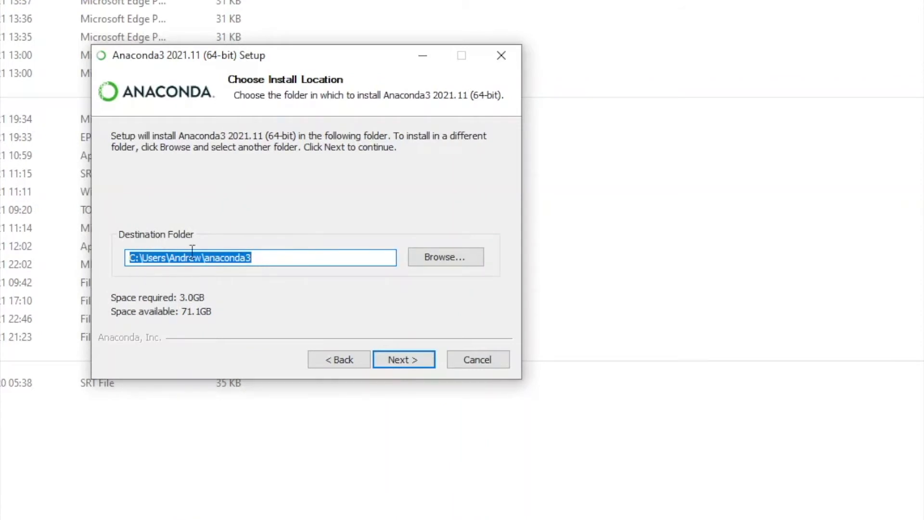
left_click(400, 361)
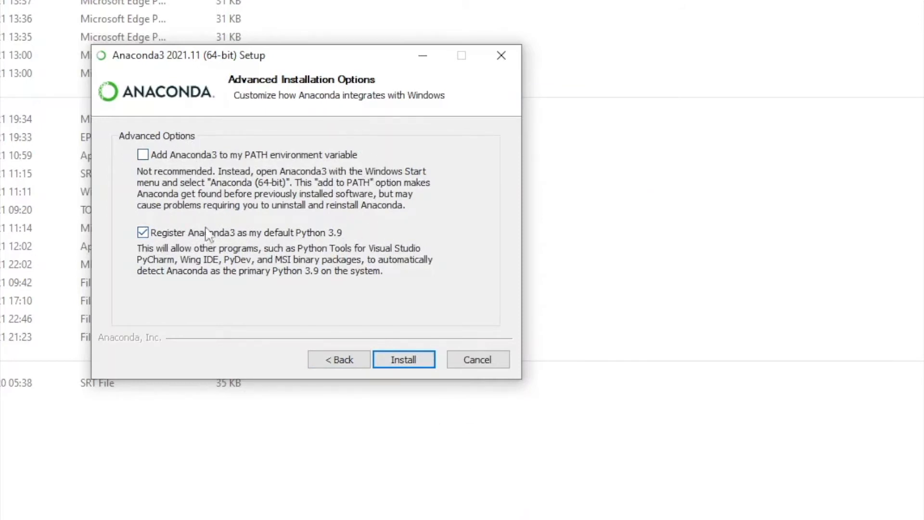
left_click(399, 361)
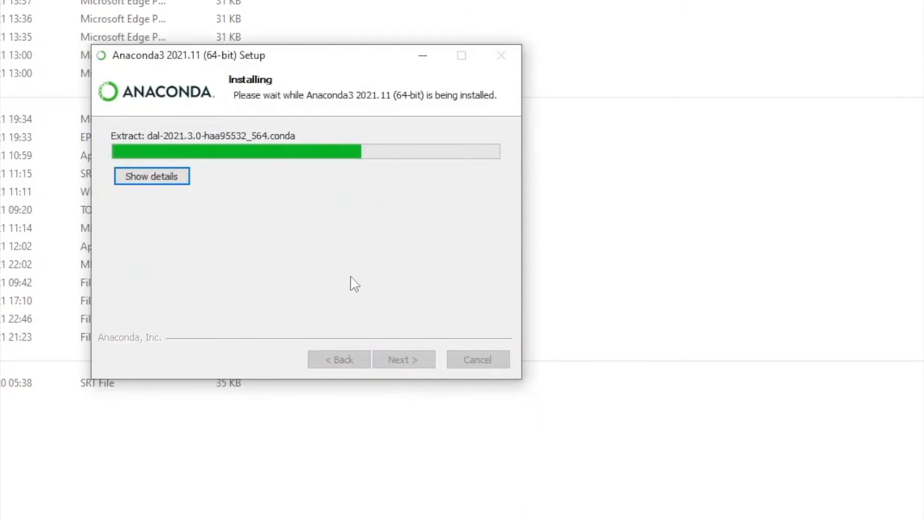
Step: Show the installation details and finish the setup with the Individual Edition Tutorial and Getting Started options enabled
left_click(185, 178)
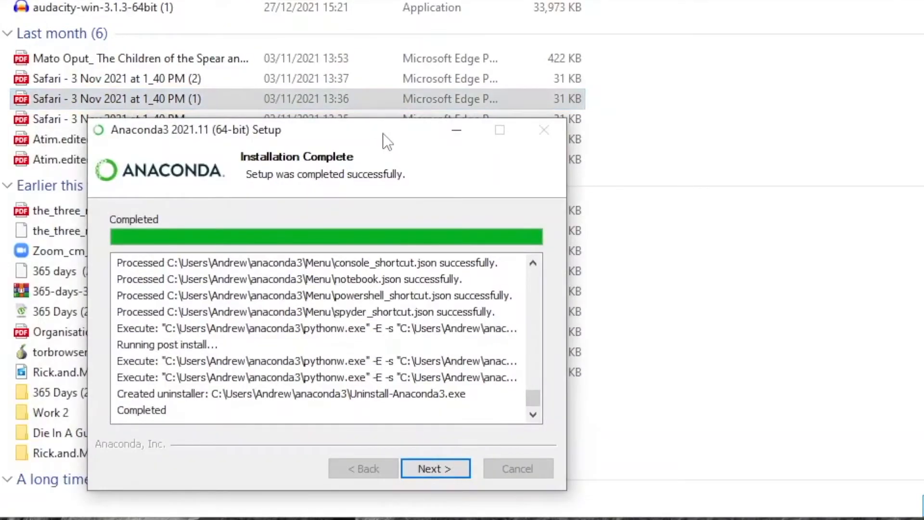
left_click_drag(381, 132, 388, 72)
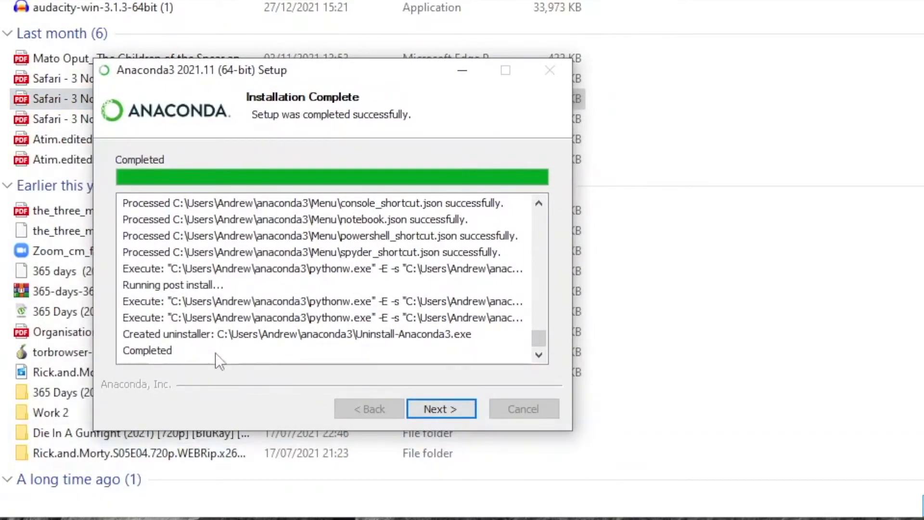
left_click(445, 405)
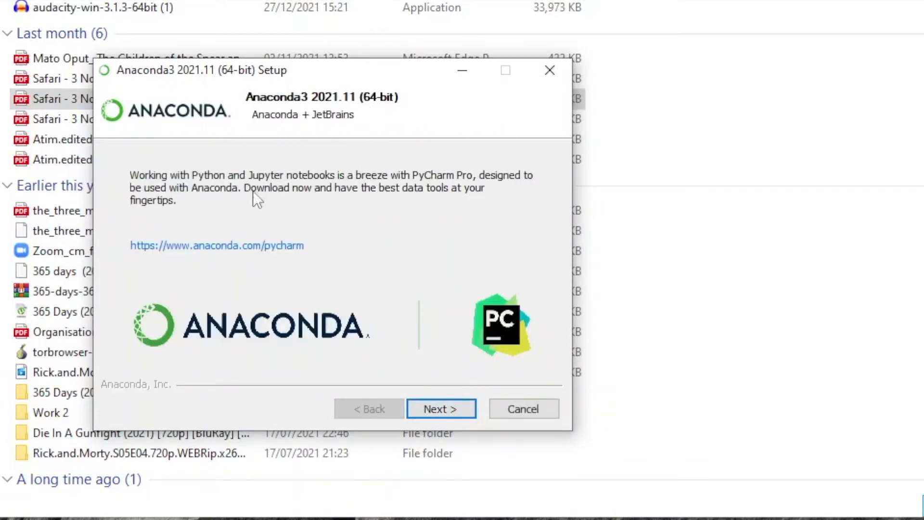
left_click(440, 405)
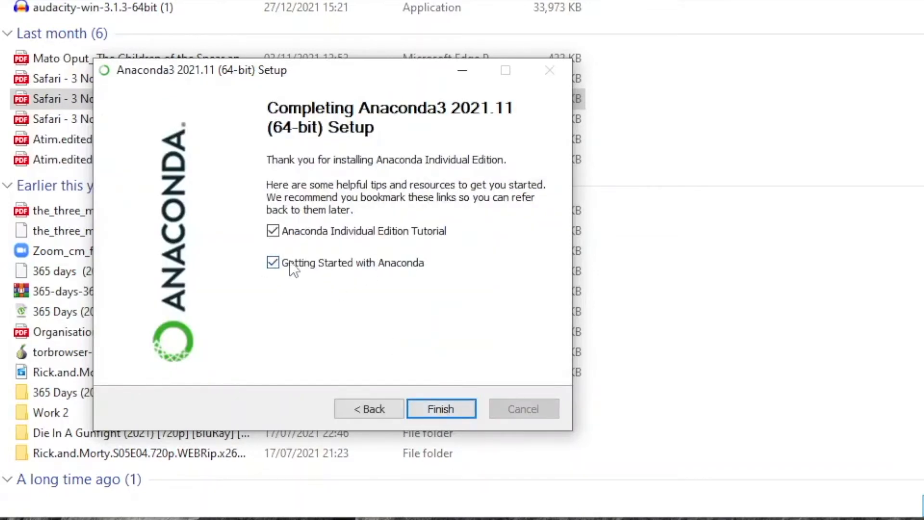
left_click(442, 408)
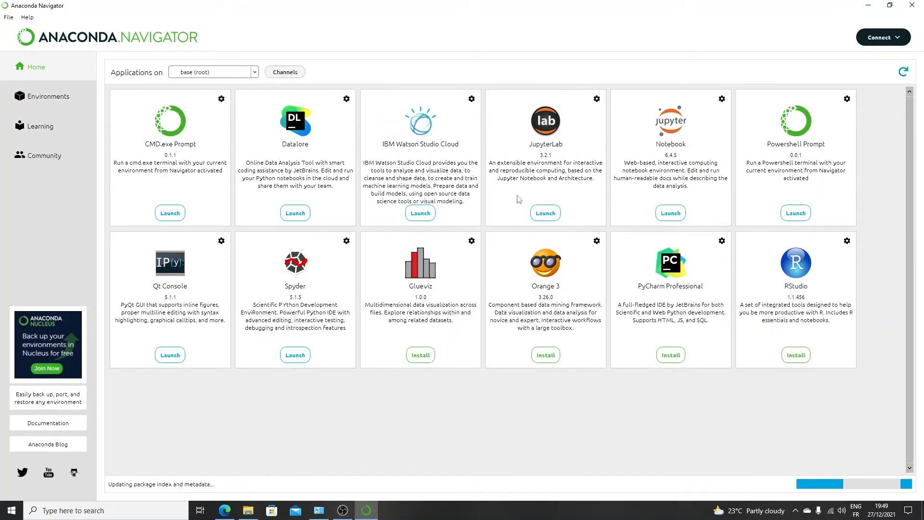
Step: In Anaconda Navigator, open a terminal for the base (root) environment and close it again
left_click(56, 102)
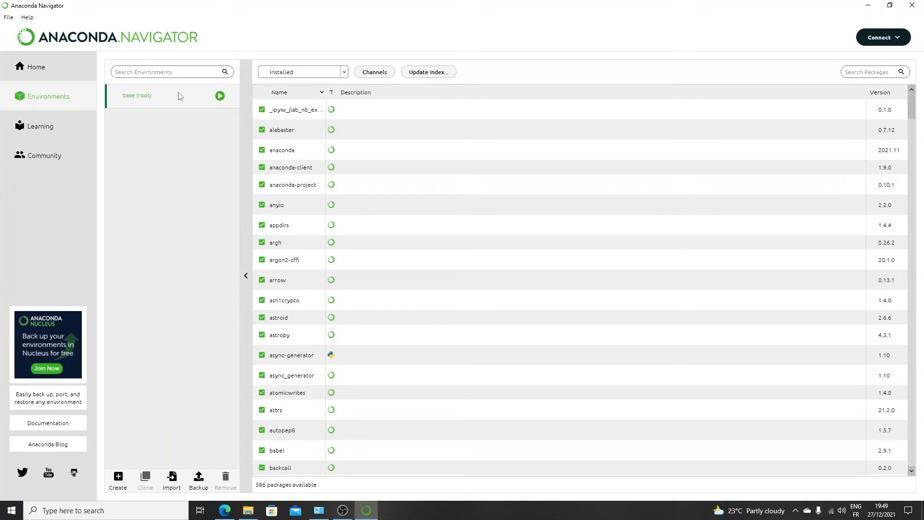
left_click(222, 95)
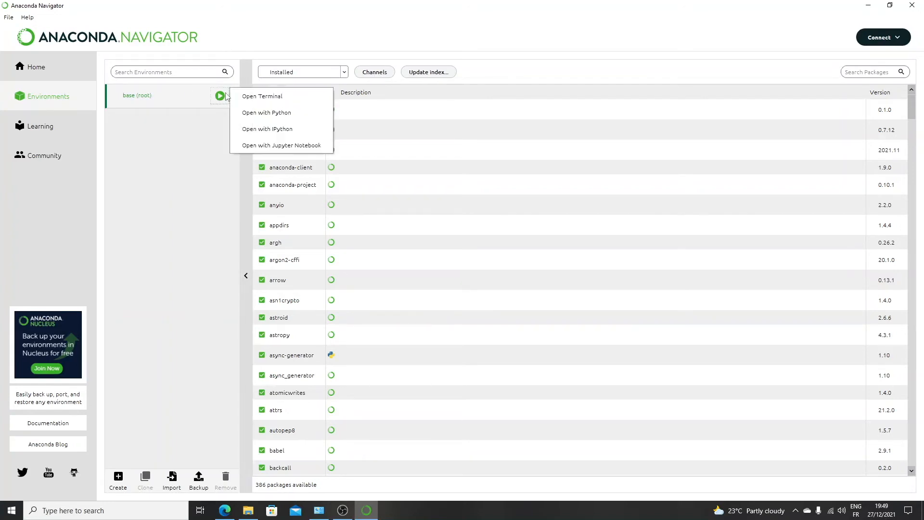
left_click(281, 98)
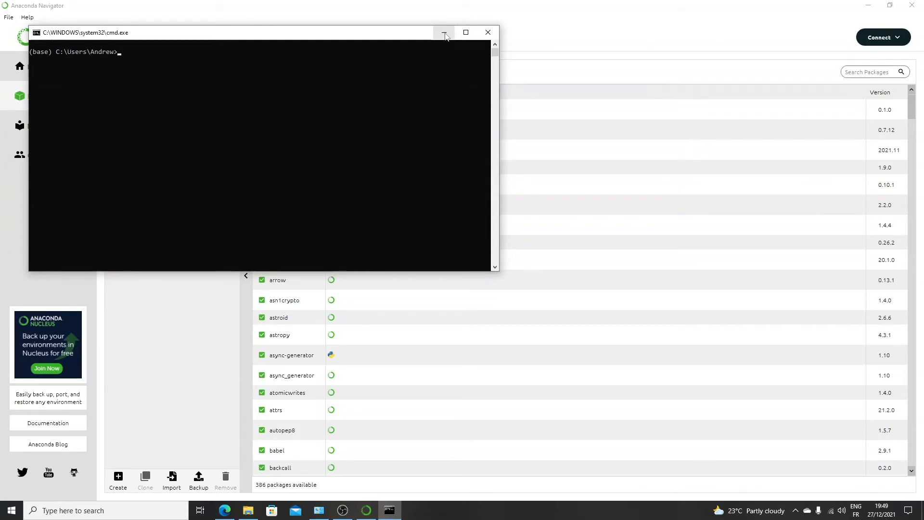
left_click(488, 32)
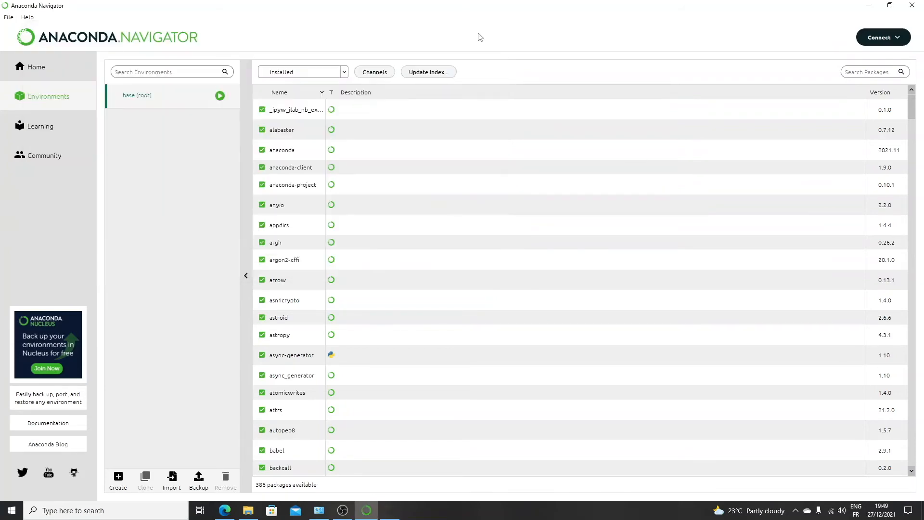
Step: Return to Navigator's application overview and launch Spyder
left_click(63, 67)
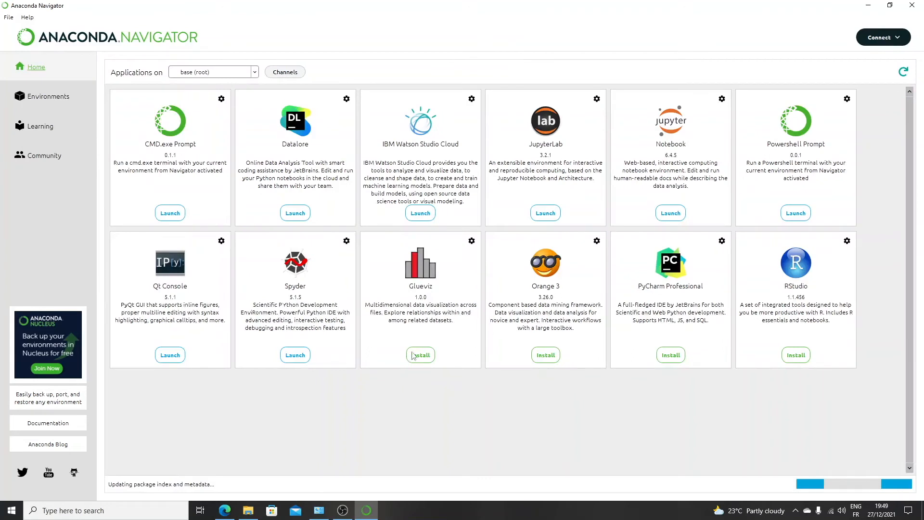
left_click(297, 355)
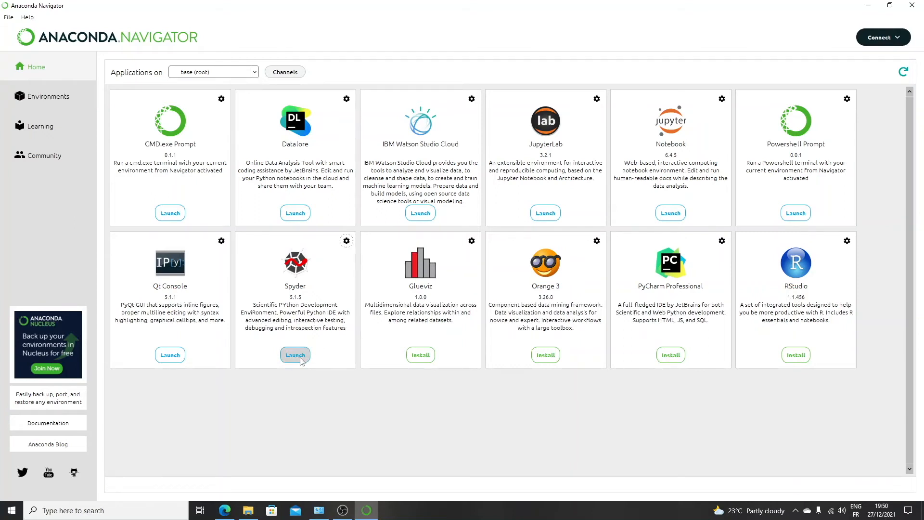
left_click(303, 357)
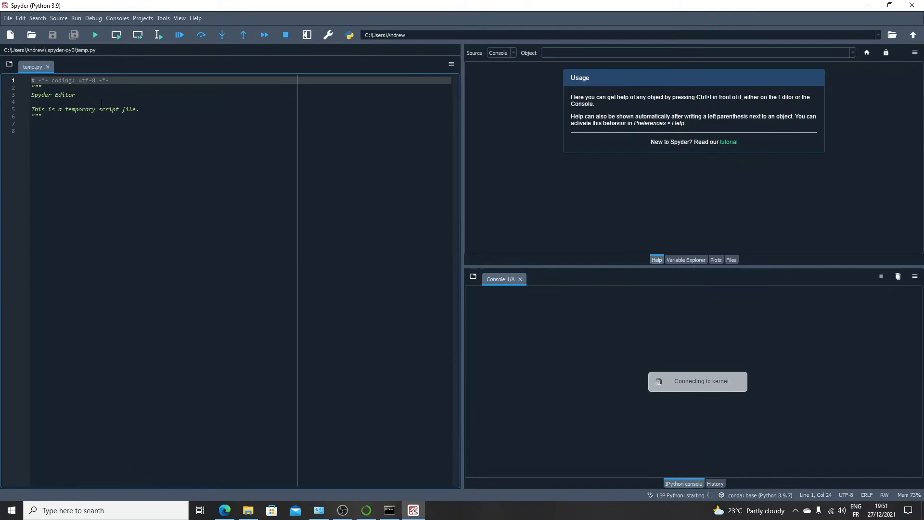
Step: In Spyder, insert a blank line after the closing docstring quotes in temp.py
left_click(44, 118)
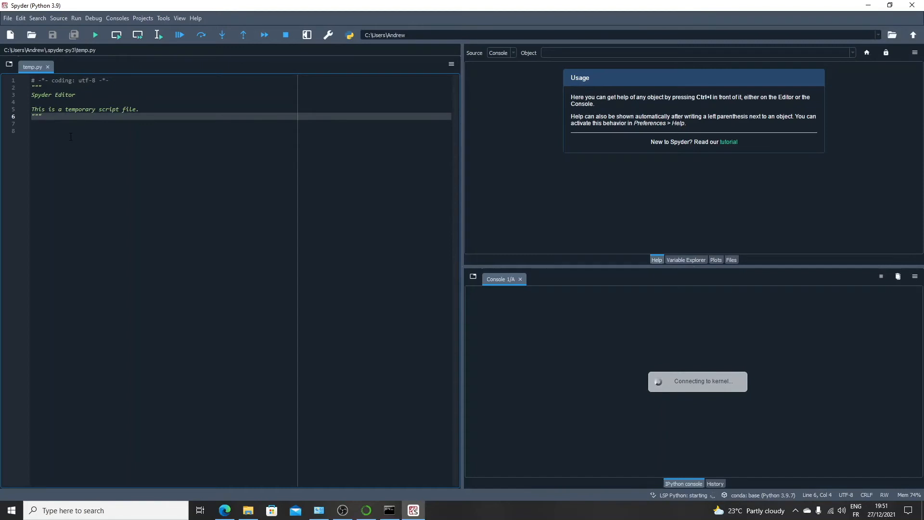
key("Return")
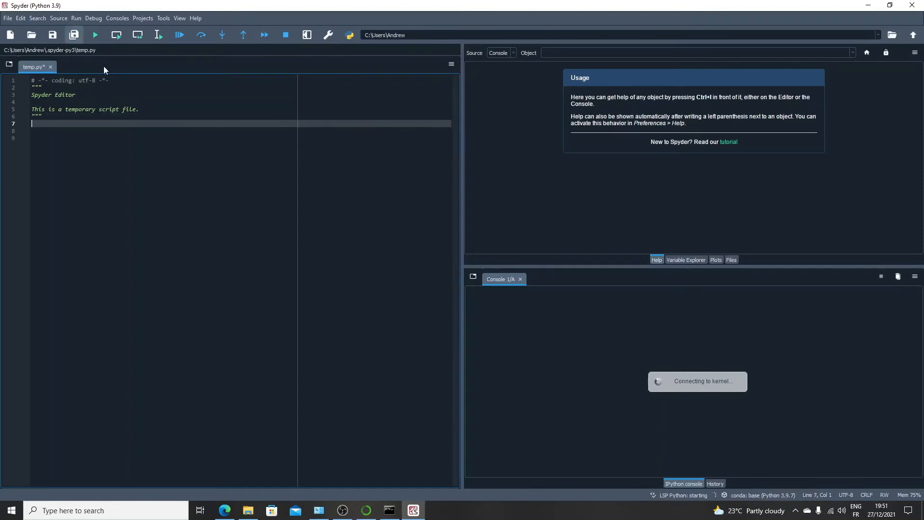
left_click_drag(115, 84, 24, 84)
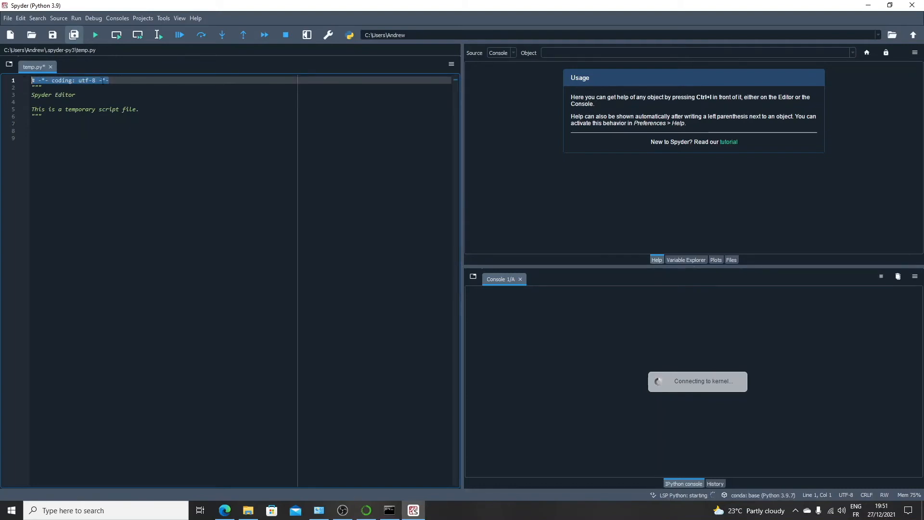
left_click(119, 80)
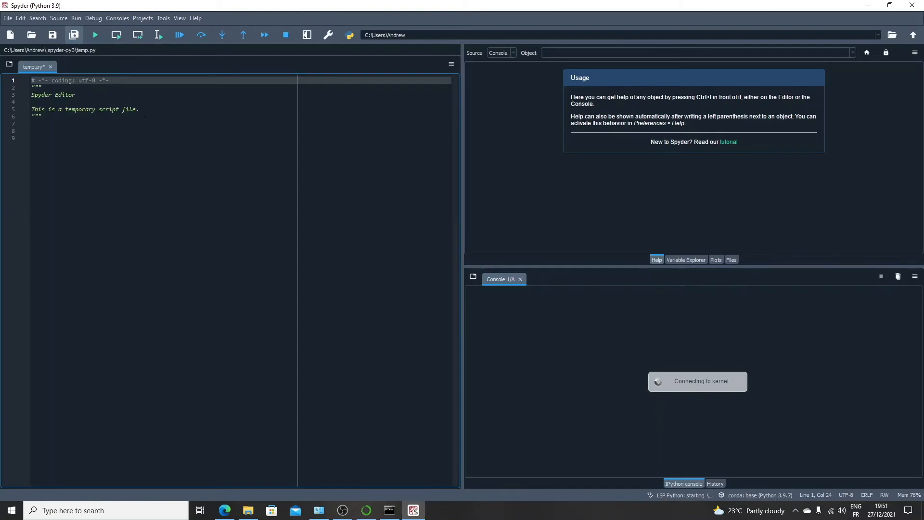
Step: Add print('Hello world') on line 7 of temp.py, run the script in the current console and highlight its output
left_click(53, 124)
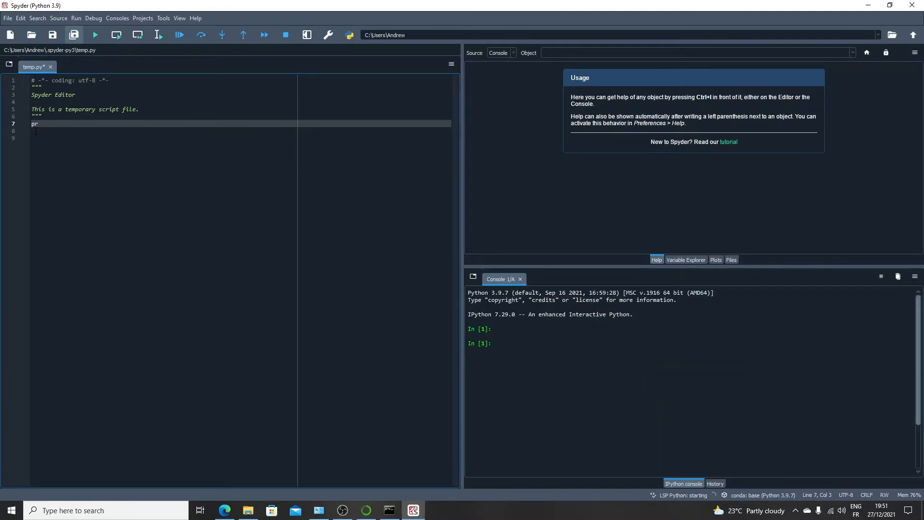
type("print('Hello world")
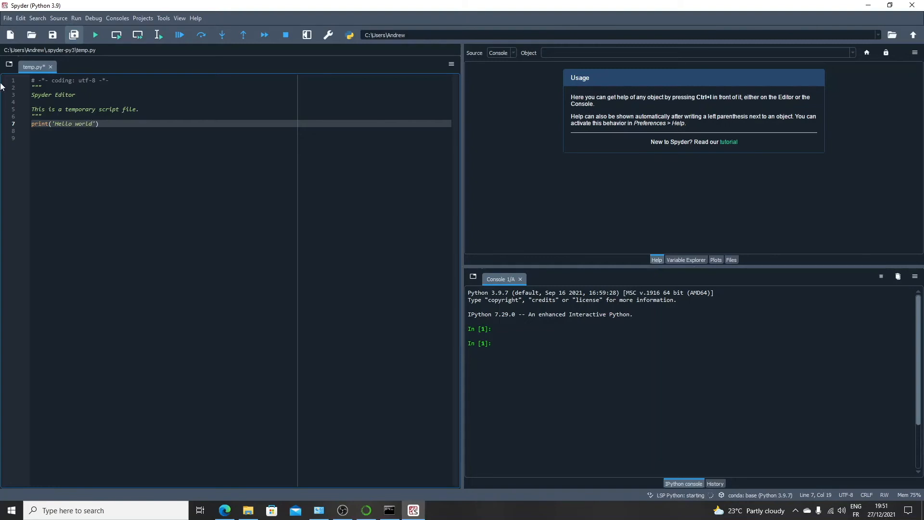
left_click(94, 34)
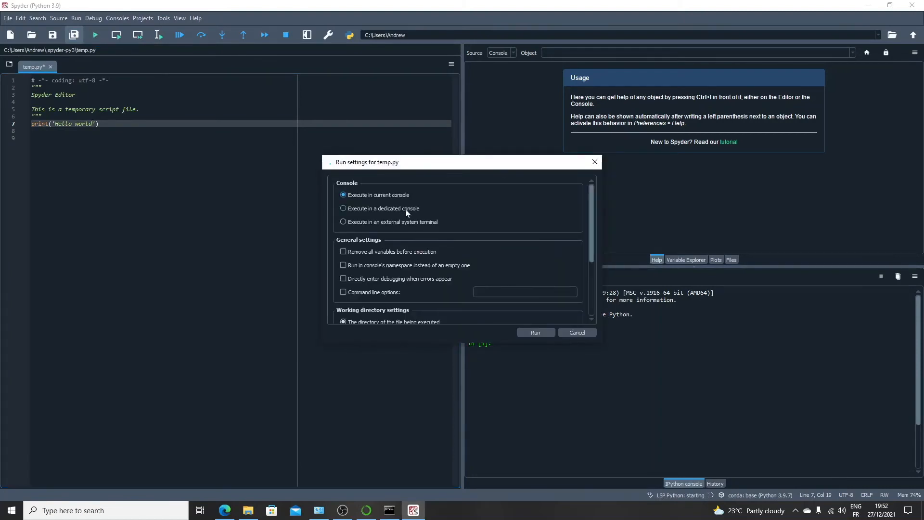
left_click(535, 332)
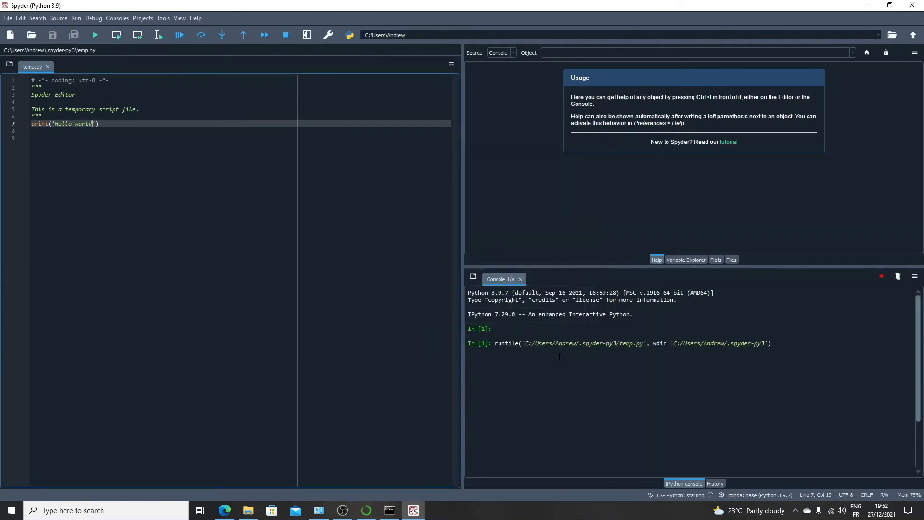
left_click_drag(505, 350, 465, 351)
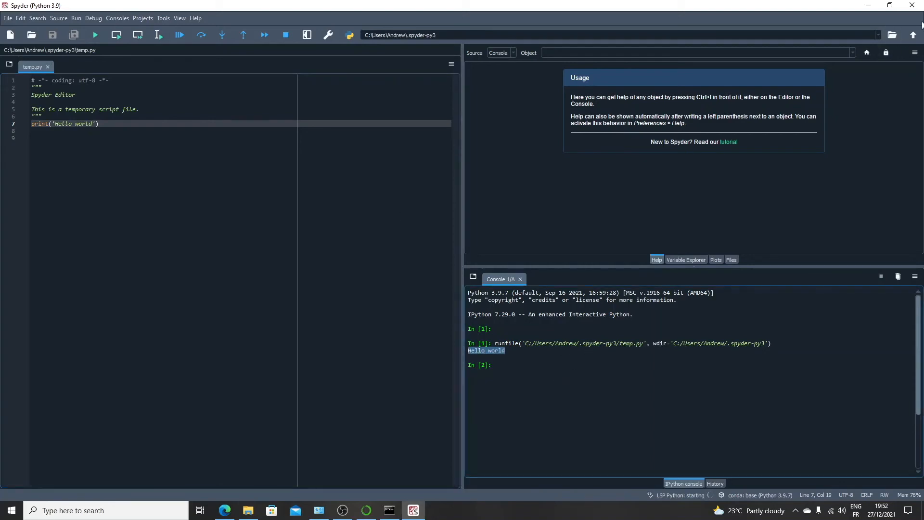
Step: Minimize Spyder and the command window, launch JupyterLab from Anaconda Navigator and bring up its browser window
left_click(874, 7)
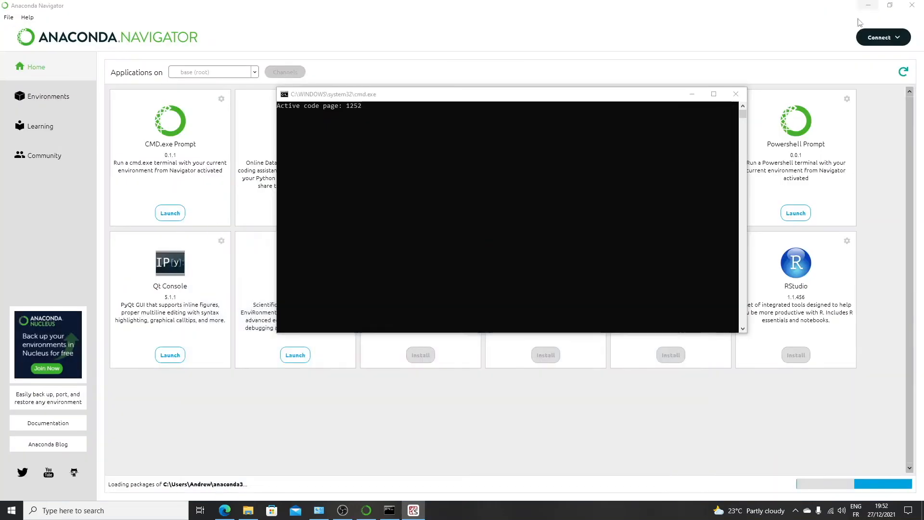
left_click(692, 94)
left_click(536, 216)
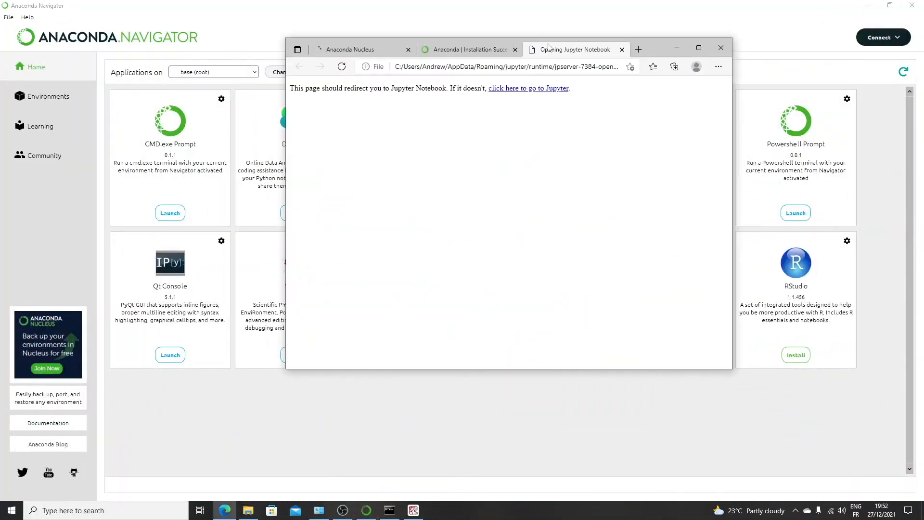
left_click(676, 48)
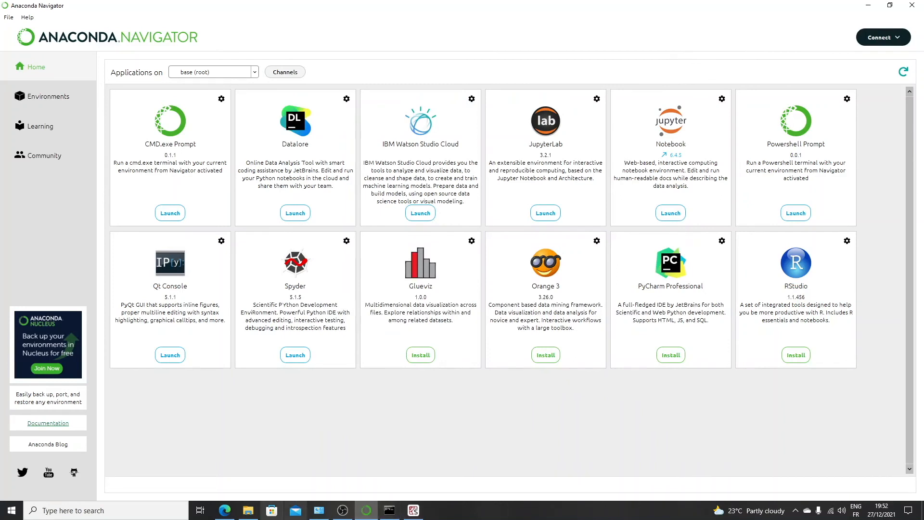
left_click(227, 512)
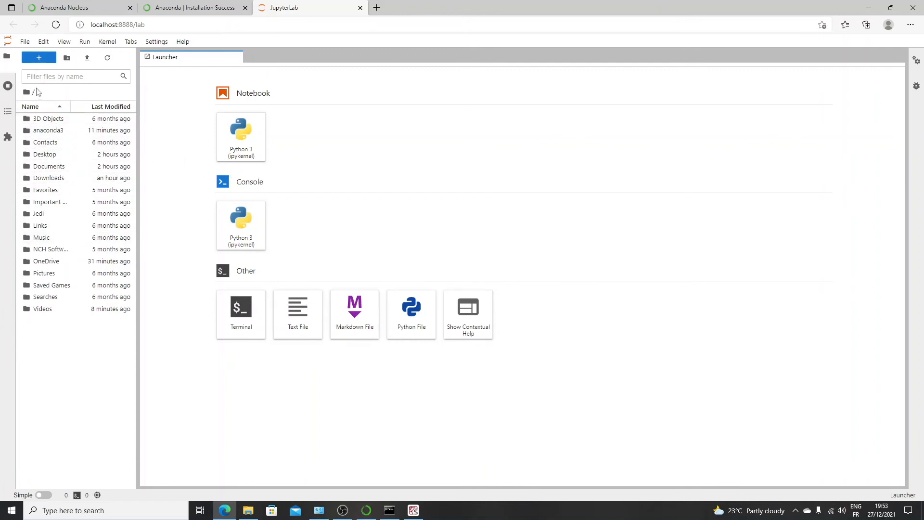
Step: Create a new Python 3 (ipykernel) notebook in JupyterLab and run print('Hello world') in its first cell
left_click(39, 58)
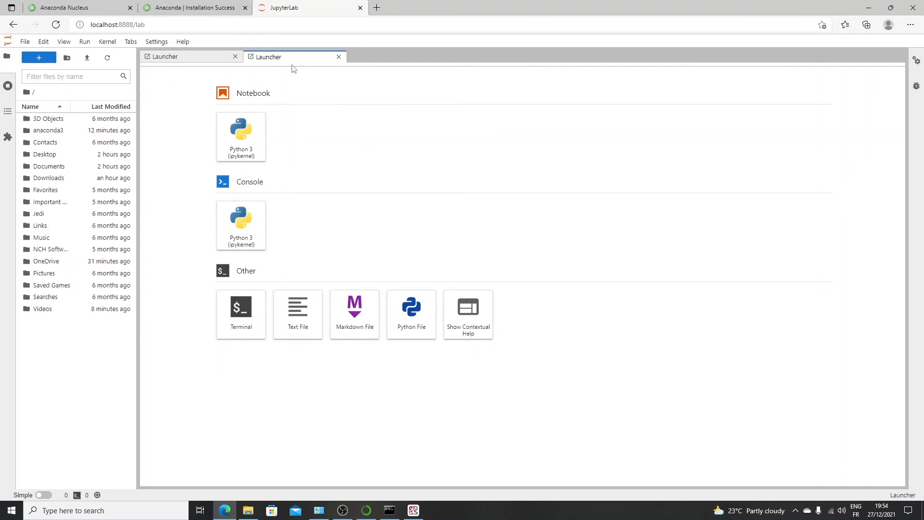
left_click(242, 140)
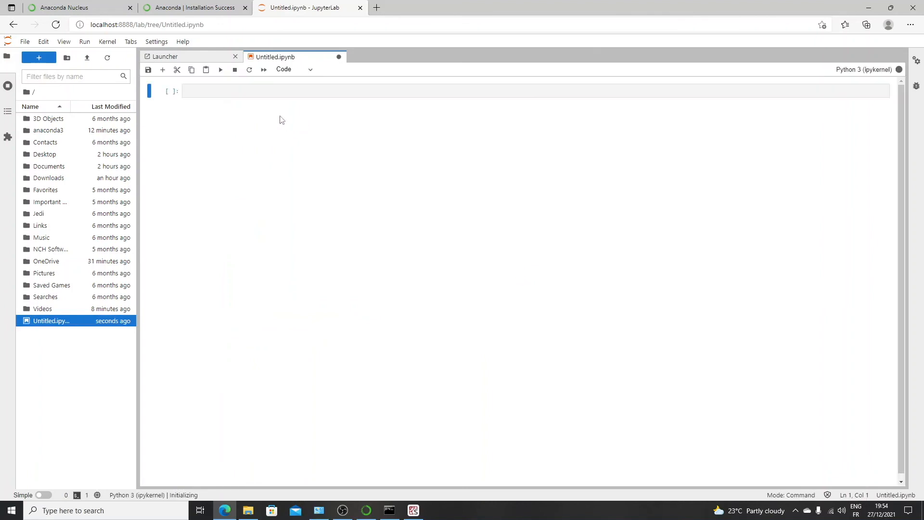
left_click(196, 91)
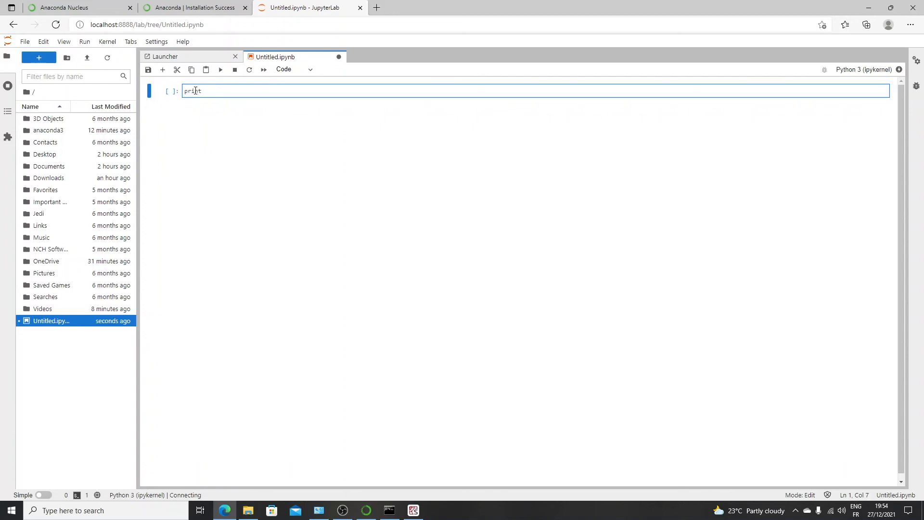
type("print('Hello world")
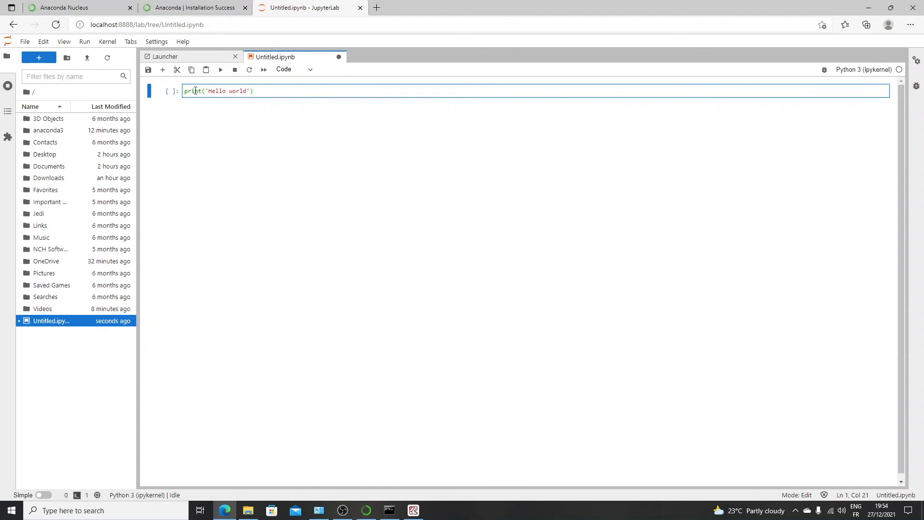
key("shift+Return")
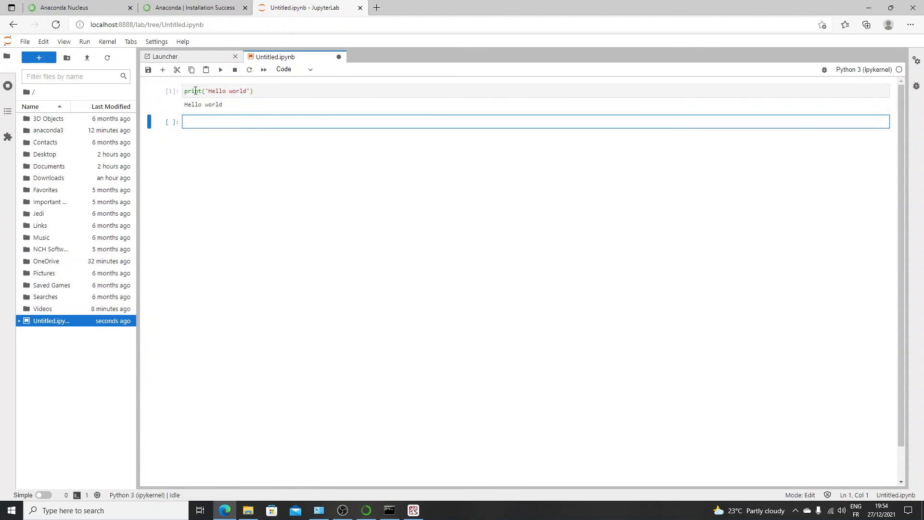